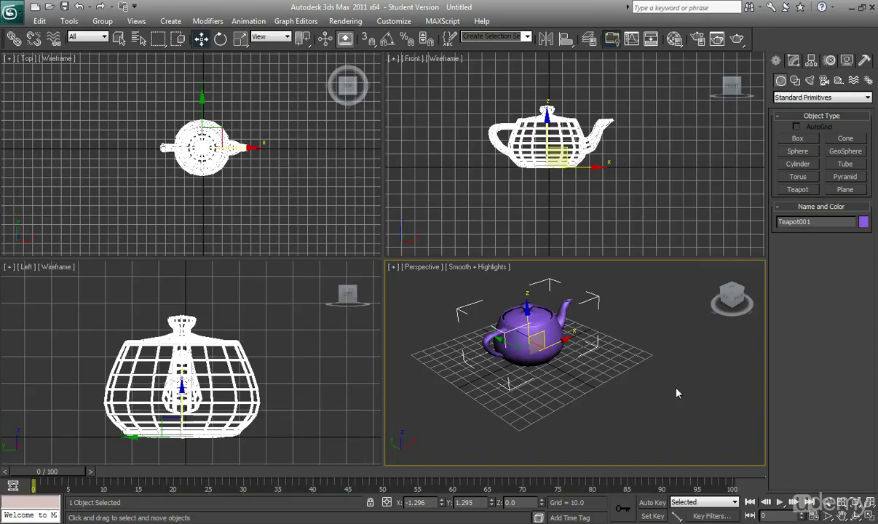
Switch from Select and Move to the plain Select Object tool.
middle_click_drag(606, 347, 594, 357)
left_click(118, 38)
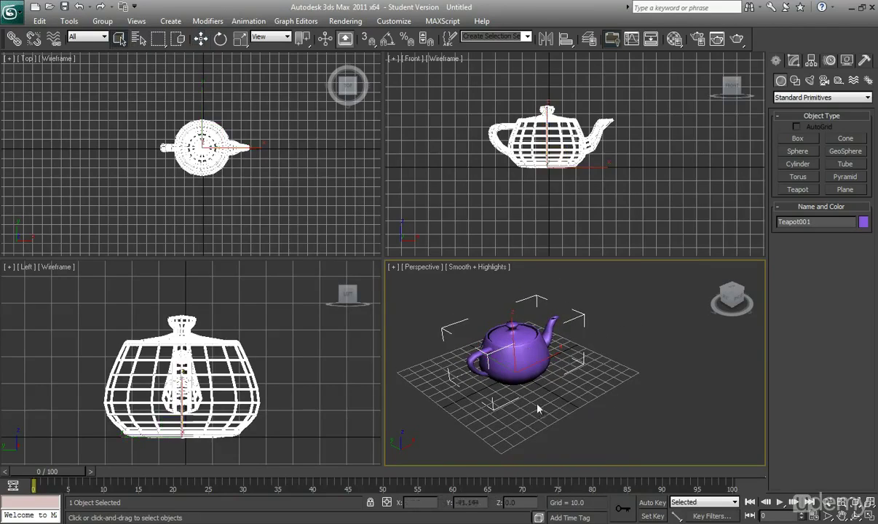
scroll(515, 351, "up", 5)
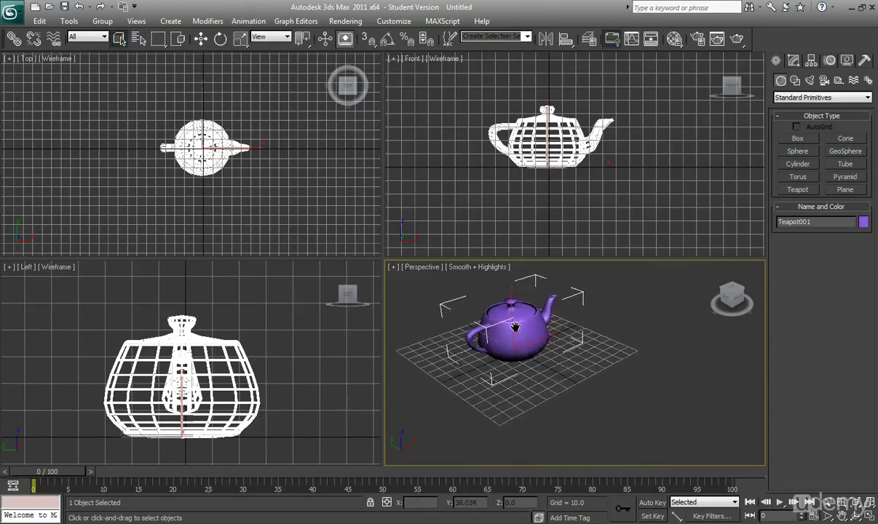
Zoom and pan the Perspective view to show the teapot larger.
scroll(532, 351, "up", 5)
scroll(532, 352, "down", 6)
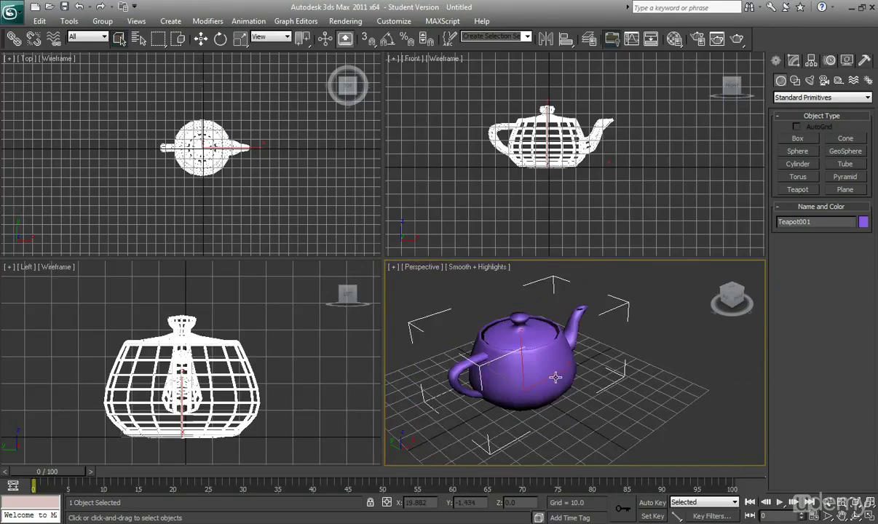
middle_click_drag(525, 372, 617, 354)
scroll(503, 350, "up", 5)
scroll(493, 345, "down", 5)
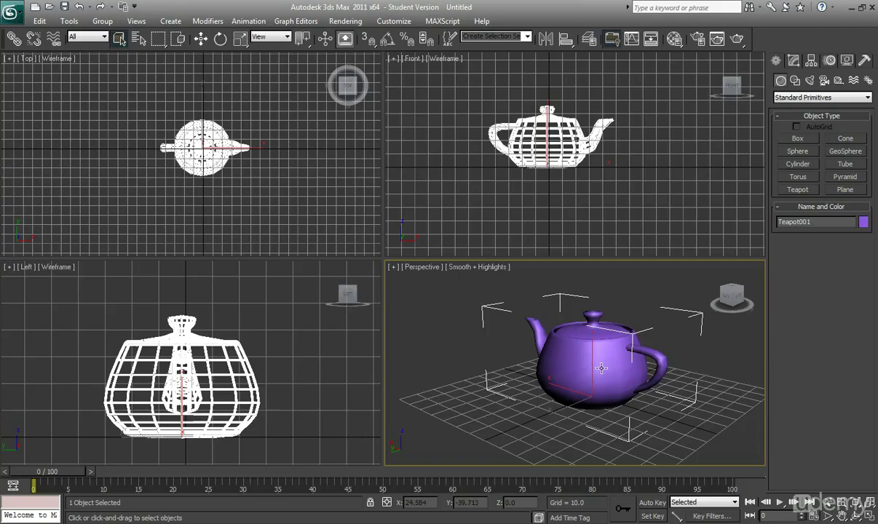
Pan the Perspective view, then pan and zoom out the Left view so the teapot looks smaller.
middle_click_drag(601, 369, 571, 386)
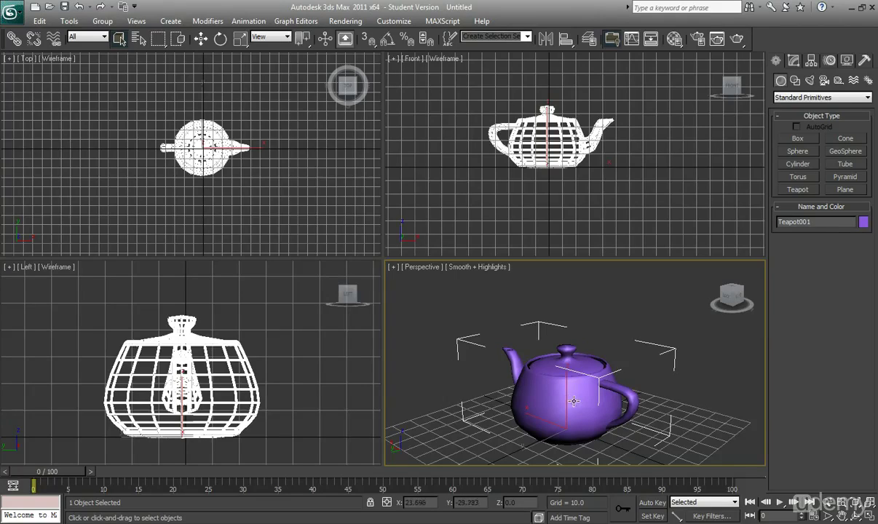
middle_click_drag(562, 389, 512, 319)
mouse_move(217, 342)
middle_mouse_down()
mouse_move(221, 331)
mouse_move(204, 332)
mouse_move(231, 340)
middle_mouse_up()
scroll(231, 341, "down", 5)
Pan the Top and Front views, then recentre the teapot in Perspective.
left_click(237, 147)
mouse_move(237, 146)
middle_mouse_down()
mouse_move(243, 133)
mouse_move(226, 158)
middle_mouse_up()
mouse_move(535, 164)
middle_mouse_down()
mouse_move(591, 185)
mouse_move(554, 141)
mouse_move(516, 159)
mouse_move(528, 172)
mouse_move(540, 150)
middle_mouse_up()
middle_click_drag(516, 365, 586, 356)
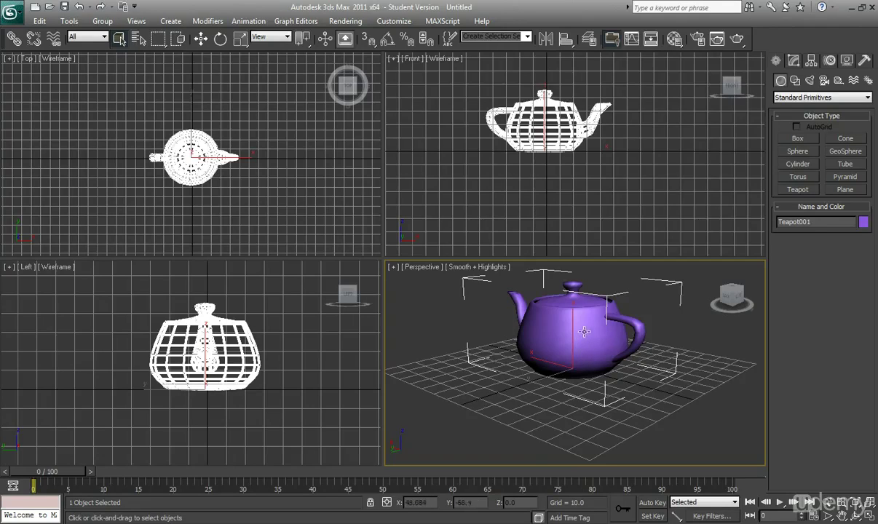
Lower the teapot within the Perspective view and adjust its zoom.
middle_click_drag(581, 327, 578, 355)
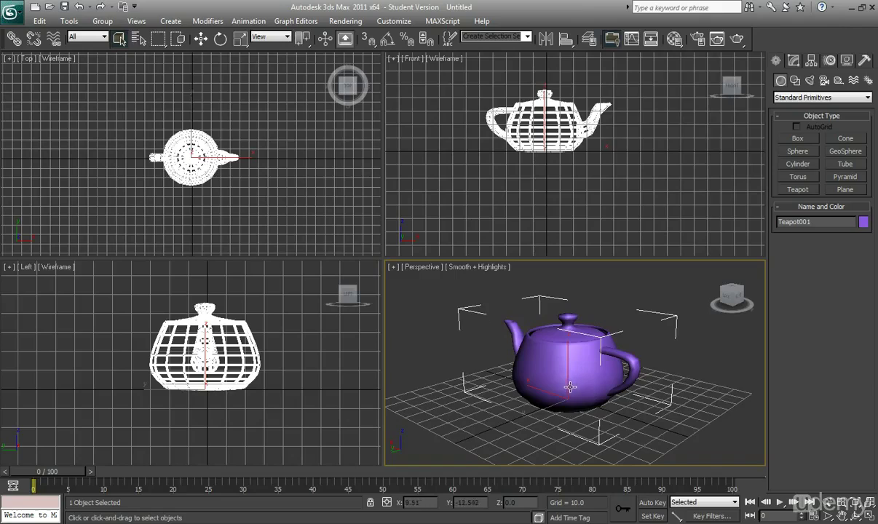
scroll(570, 401, "up", 10)
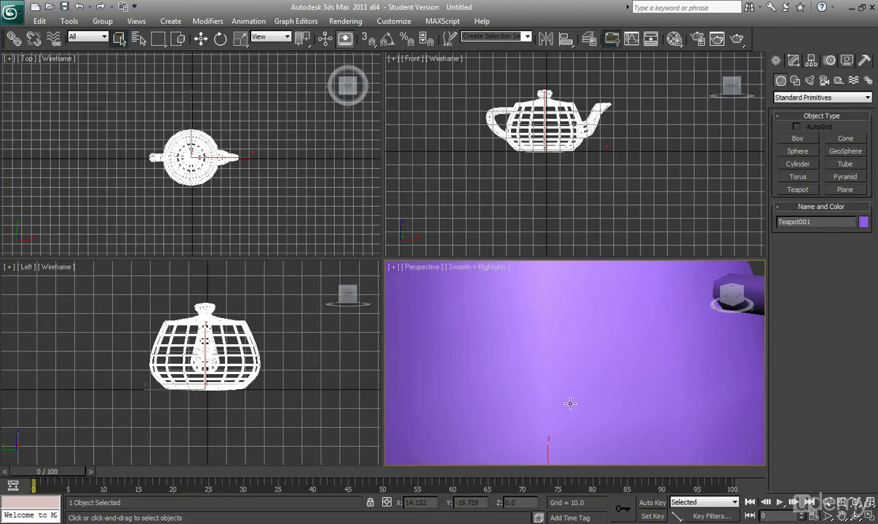
scroll(570, 404, "down", 20)
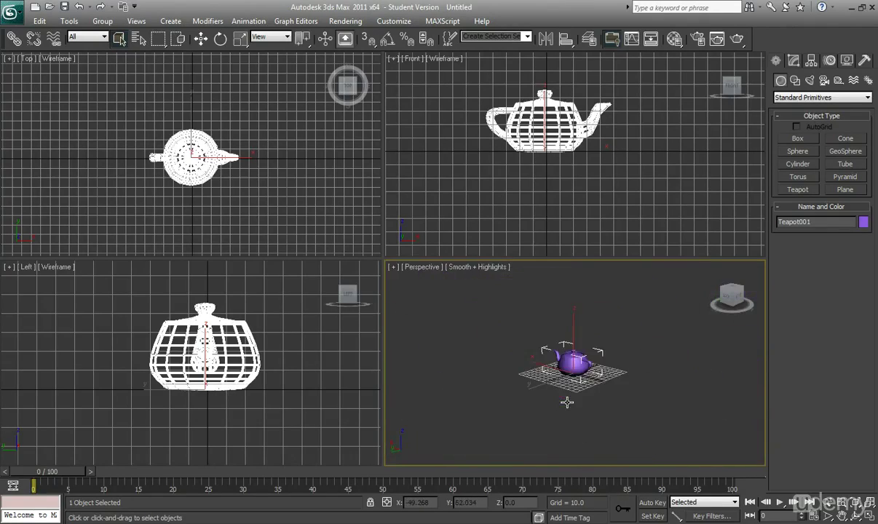
scroll(569, 408, "up", 15)
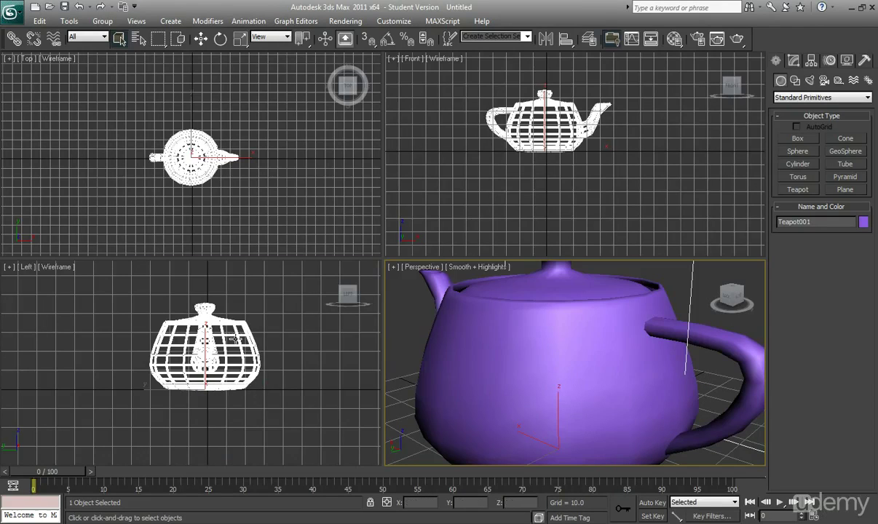
Zoom into the Left view and pan down to the teapot body.
middle_click_drag(222, 320, 230, 364)
scroll(230, 363, "up", 10)
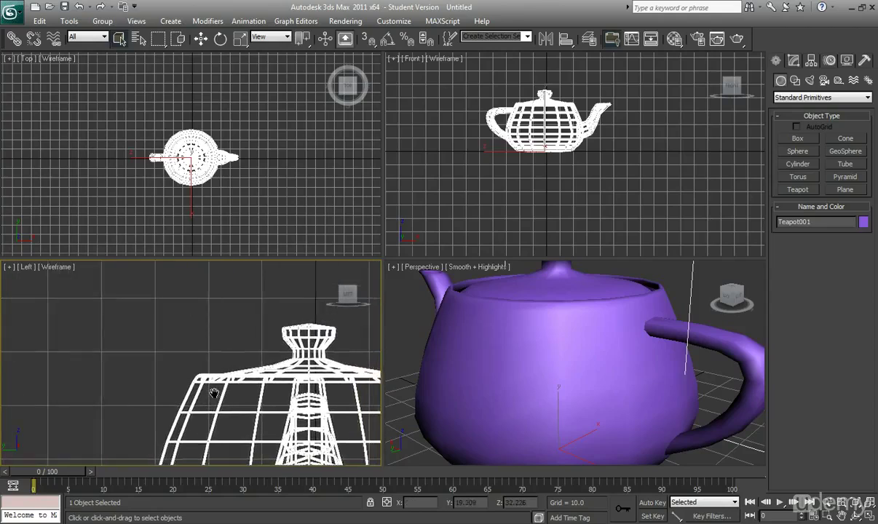
scroll(234, 419, "up", 5)
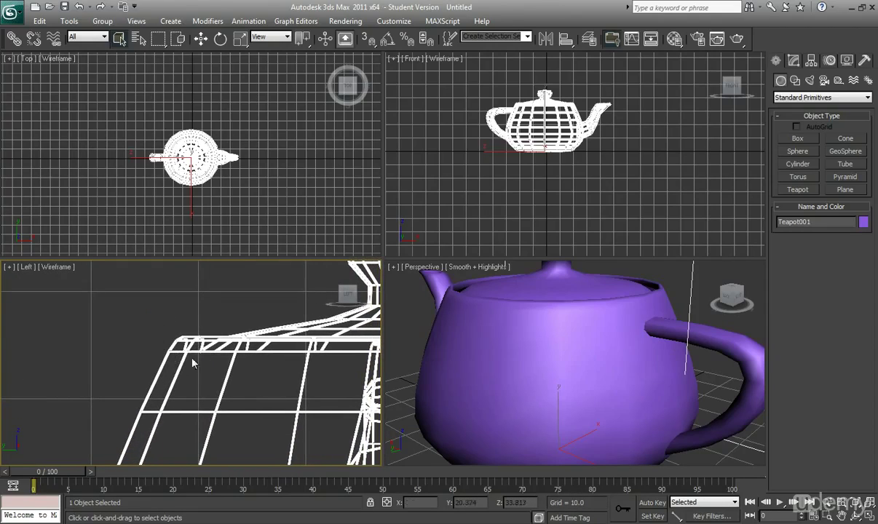
scroll(163, 331, "up", 1)
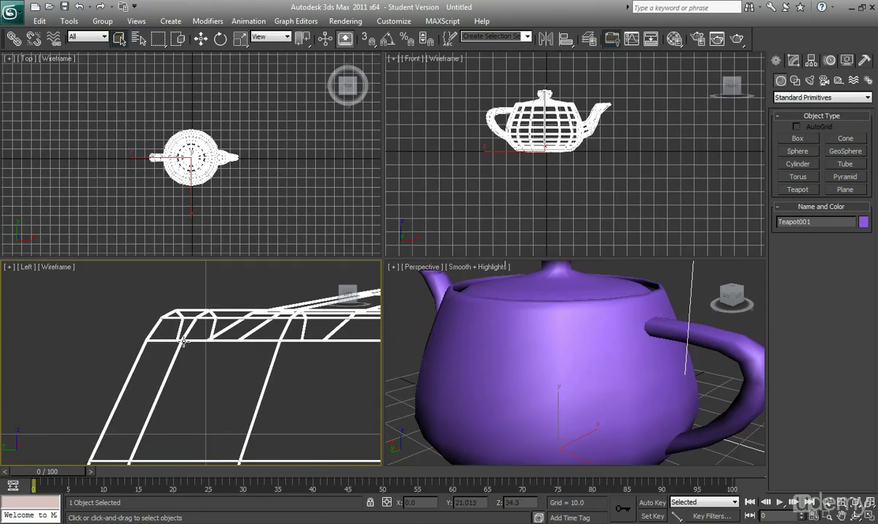
scroll(160, 331, "down", 3)
scroll(160, 325, "down", 5)
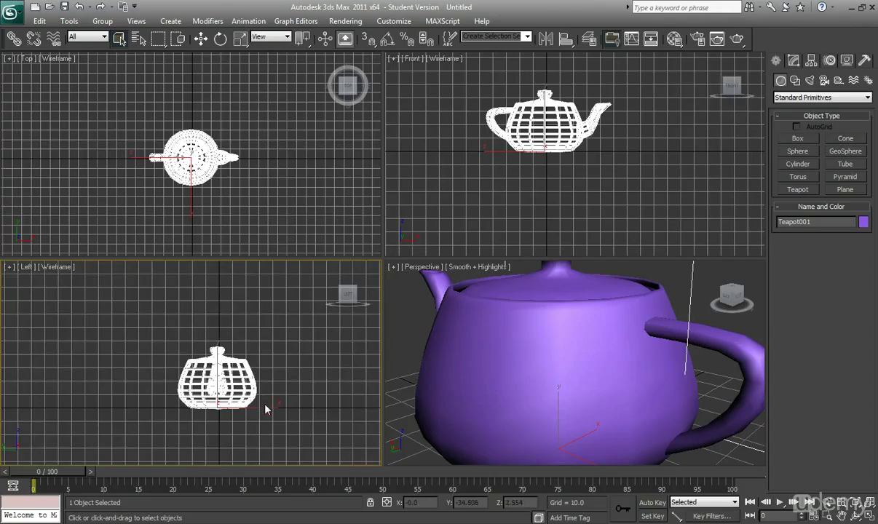
scroll(249, 380, "up", 5)
middle_click_drag(224, 356, 219, 370)
Pan across the zoomed teapot, then centre the whole teapot in the Left view.
scroll(186, 386, "up", 2)
scroll(187, 386, "down", 5)
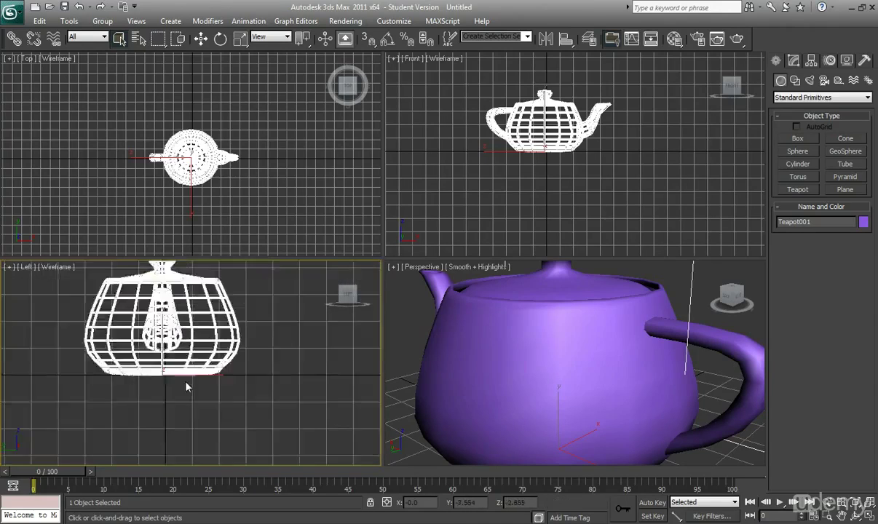
scroll(187, 386, "up", 5)
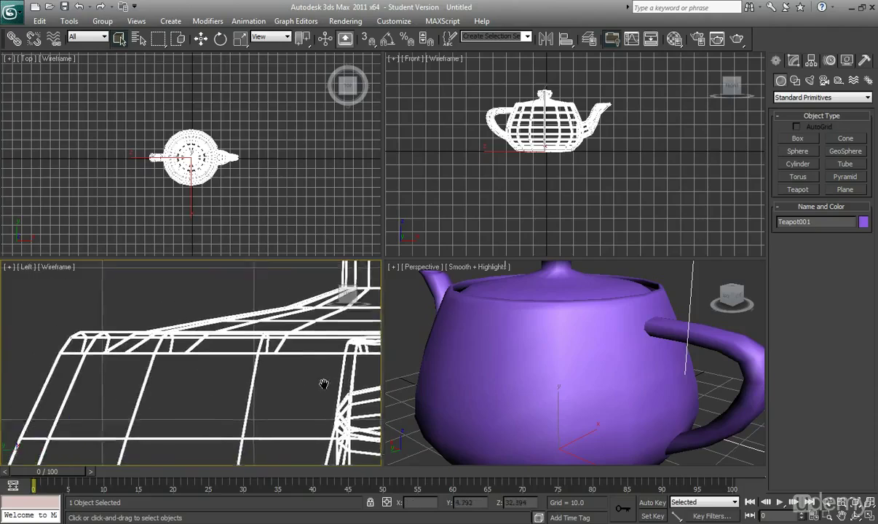
middle_click_drag(227, 355, 239, 333)
scroll(238, 344, "down", 5)
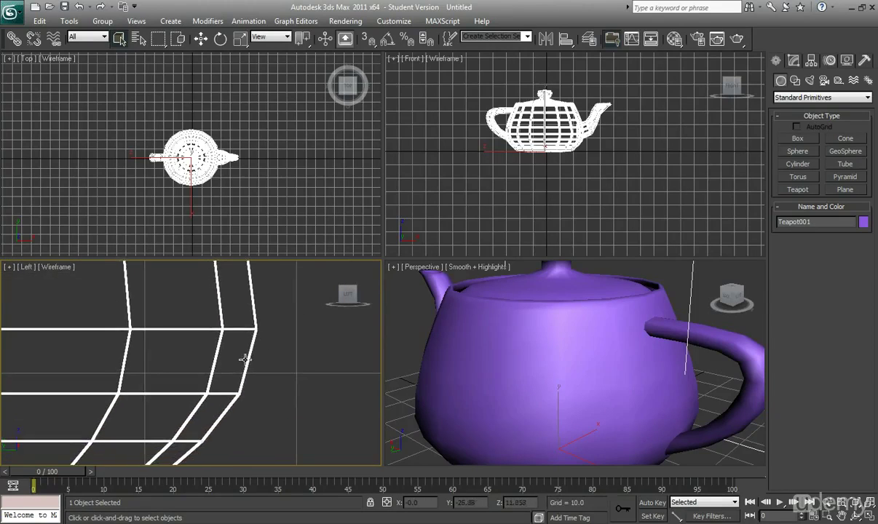
scroll(263, 376, "down", 5)
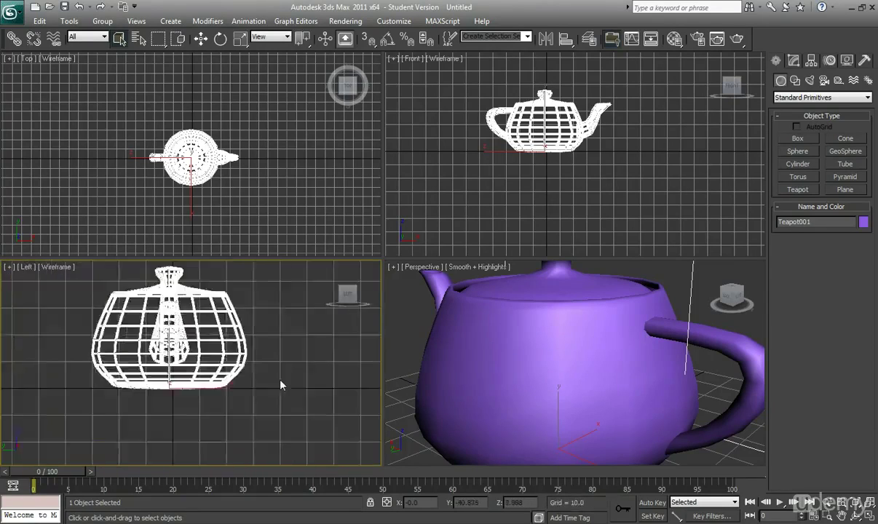
middle_click_drag(263, 357, 254, 340)
Zoom the Top and Front views to fill them, then zoom Perspective out to the whole teapot.
scroll(251, 335, "up", 2)
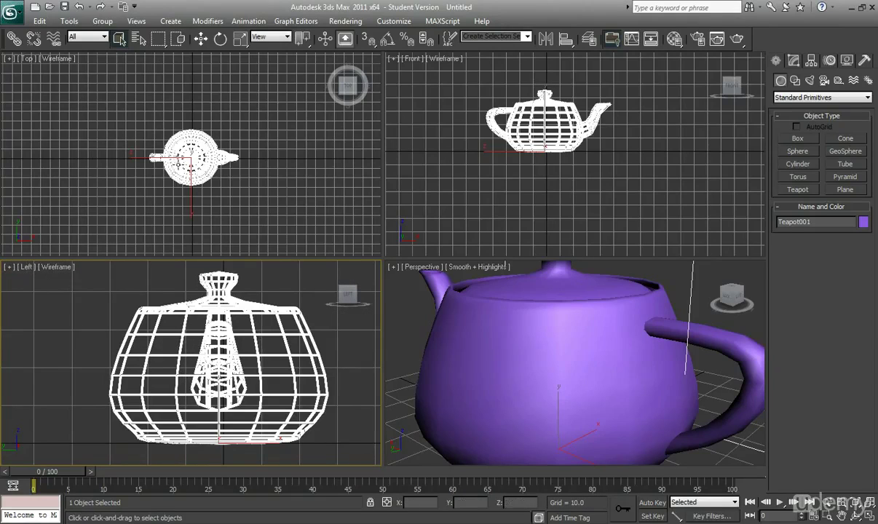
scroll(178, 146, "up", 6)
scroll(182, 146, "down", 8)
scroll(109, 167, "up", 6)
scroll(87, 167, "down", 5)
scroll(69, 171, "up", 5)
scroll(529, 186, "up", 10)
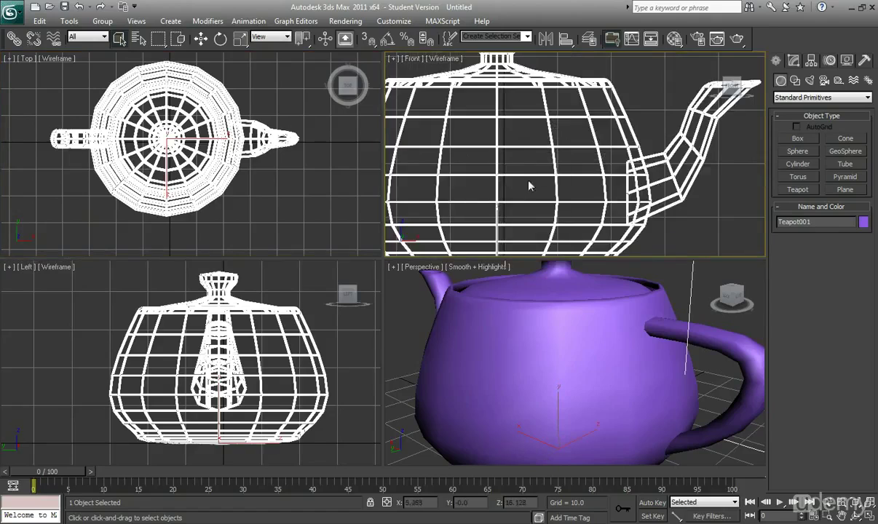
scroll(581, 197, "down", 4)
scroll(581, 197, "down", 4)
scroll(581, 197, "up", 4)
middle_click_drag(524, 349, 596, 381)
scroll(586, 371, "down", 6)
Orbit Perspective to a low side-on view with spout right and handle left.
scroll(576, 362, "up", 3)
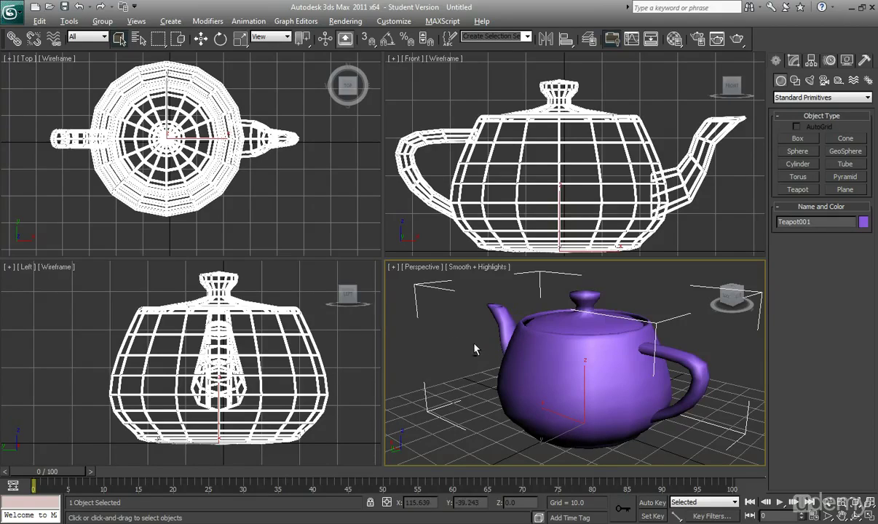
middle_click_drag(442, 329, 387, 343, "alt")
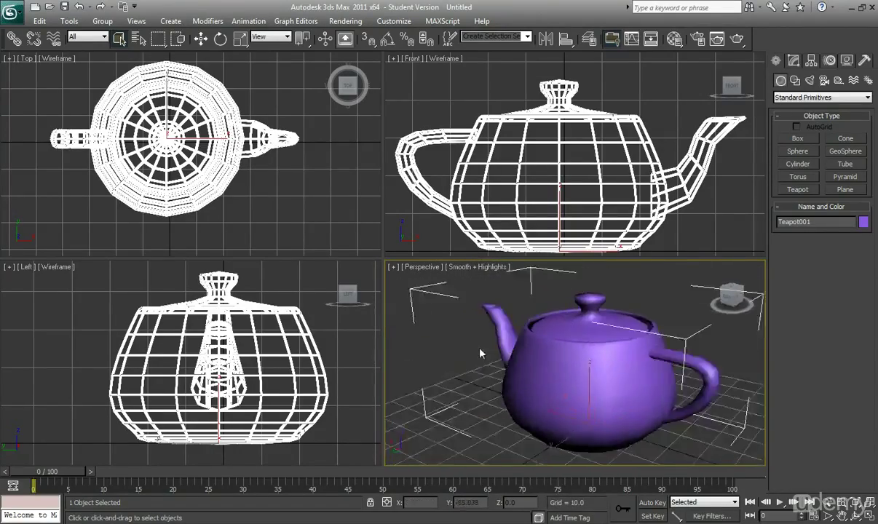
middle_click_drag(480, 354, 715, 321, "alt")
middle_click_drag(582, 335, 591, 359, "alt")
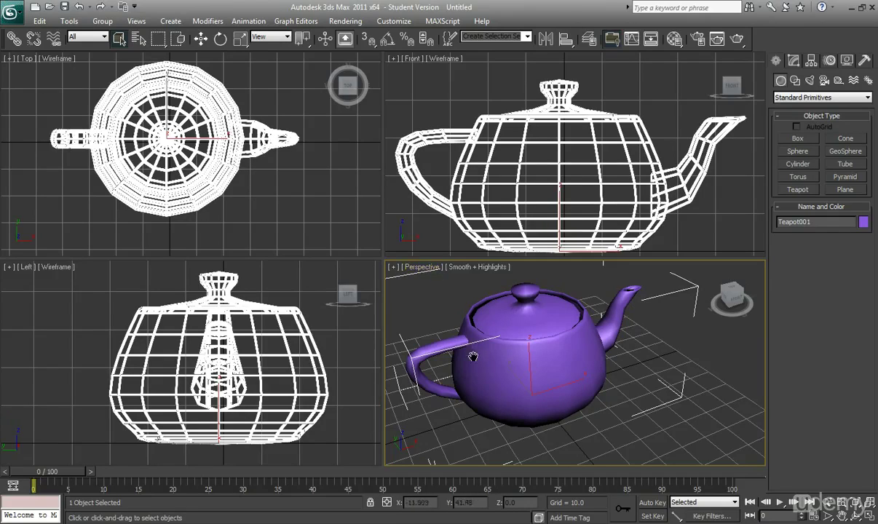
middle_click_drag(446, 333, 407, 270)
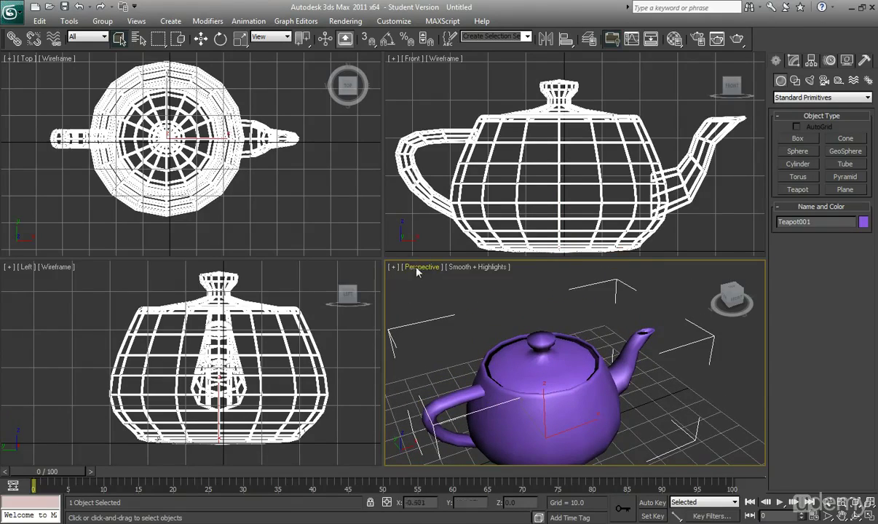
middle_click_drag(431, 294, 510, 367, "alt")
left_click(238, 379)
Zoom out the Left and Top views, pan Front up, then orbit and pan Perspective lower.
scroll(193, 342, "down", 5)
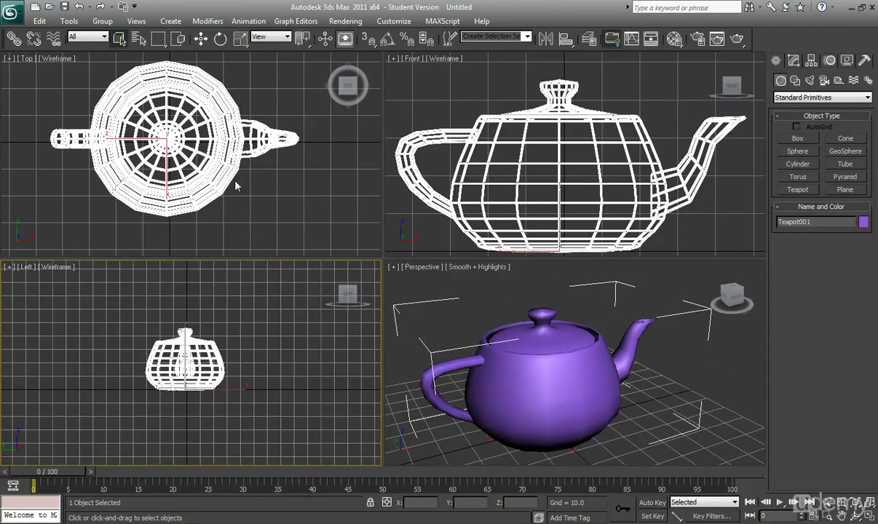
scroll(235, 187, "down", 2)
middle_click_drag(481, 189, 491, 154)
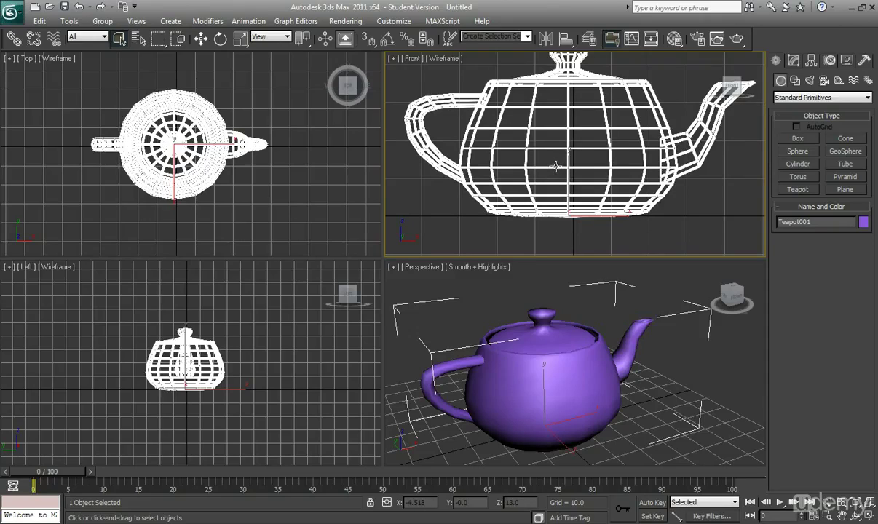
middle_click_drag(565, 350, 493, 356, "alt")
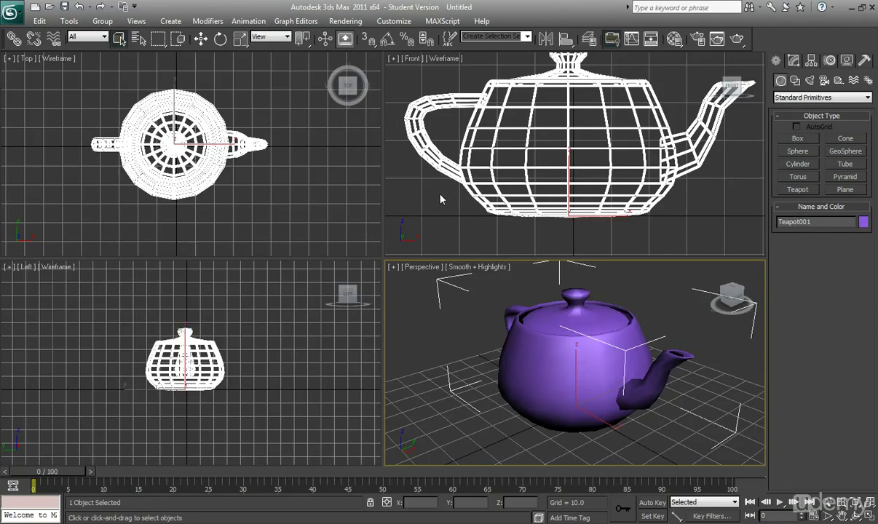
middle_click_drag(532, 413, 599, 367)
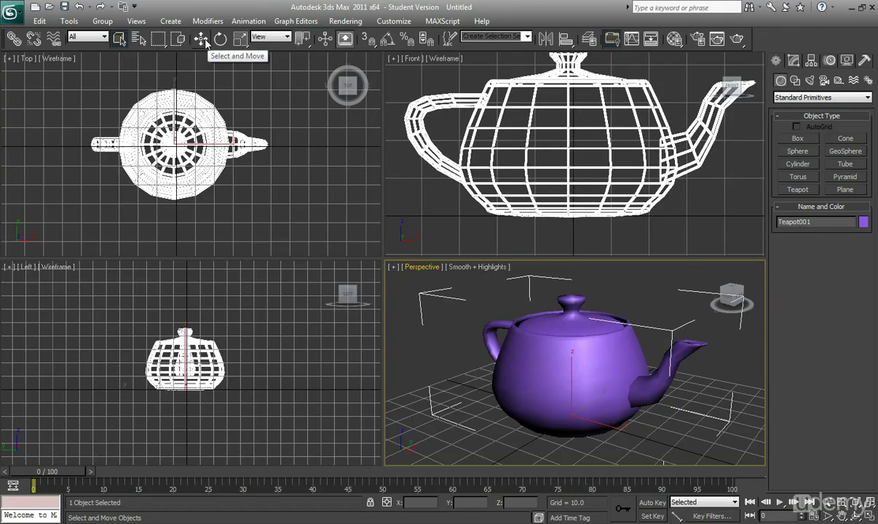
With Select and Move, try nudging the teapot along its Z and X axes.
left_click(202, 39)
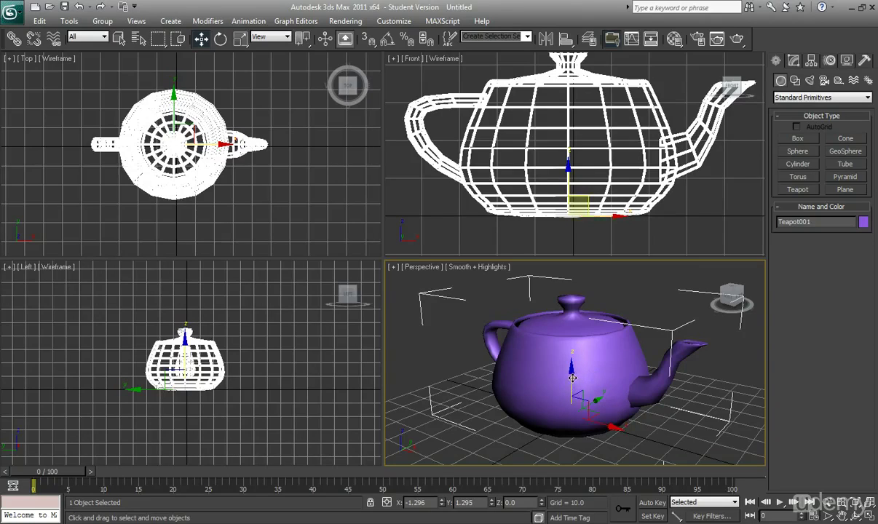
mouse_move(570, 377)
left_mouse_down()
mouse_move(572, 391)
mouse_move(577, 288)
mouse_move(573, 495)
mouse_move(568, 350)
mouse_move(521, 268)
mouse_move(565, 342)
mouse_move(525, 271)
mouse_move(568, 466)
mouse_move(530, 233)
mouse_move(564, 392)
left_mouse_up()
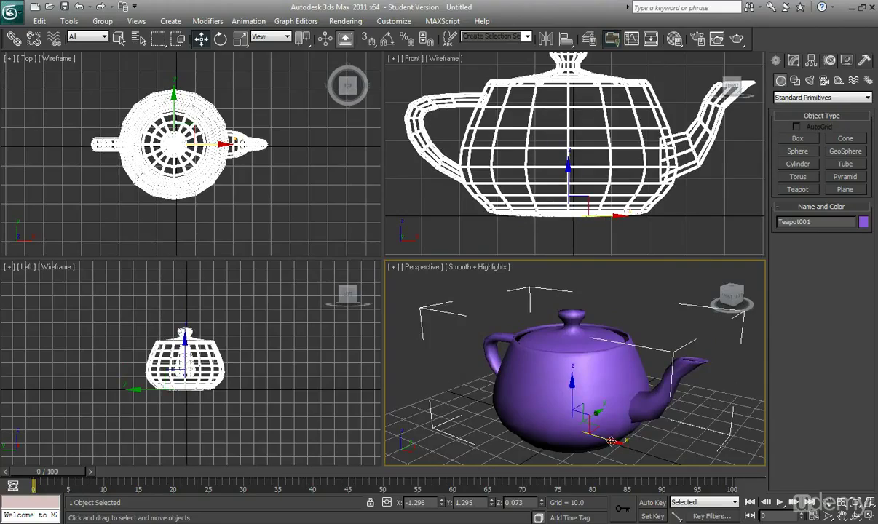
left_click_drag(613, 439, 513, 417)
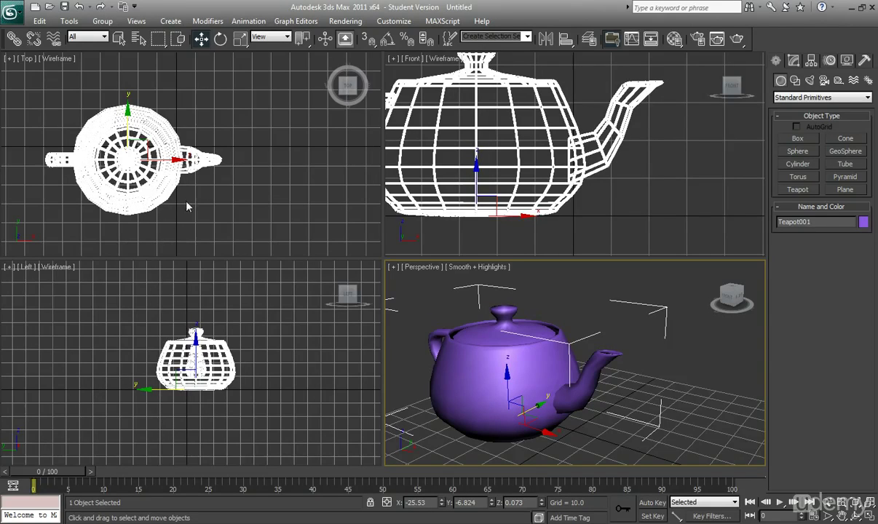
Pan and zoom the Top and Left views to frame the teapot.
middle_click_drag(188, 201, 249, 174)
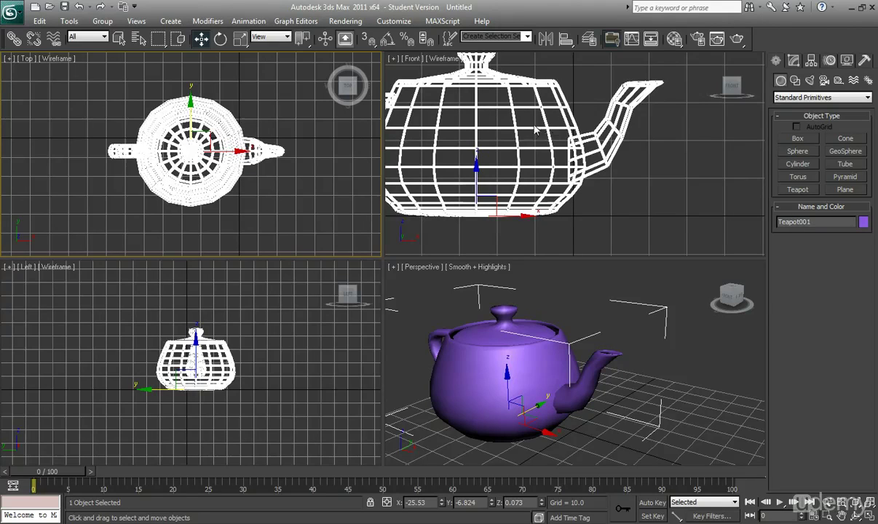
middle_click_drag(535, 130, 587, 125)
middle_click_drag(111, 355, 107, 327)
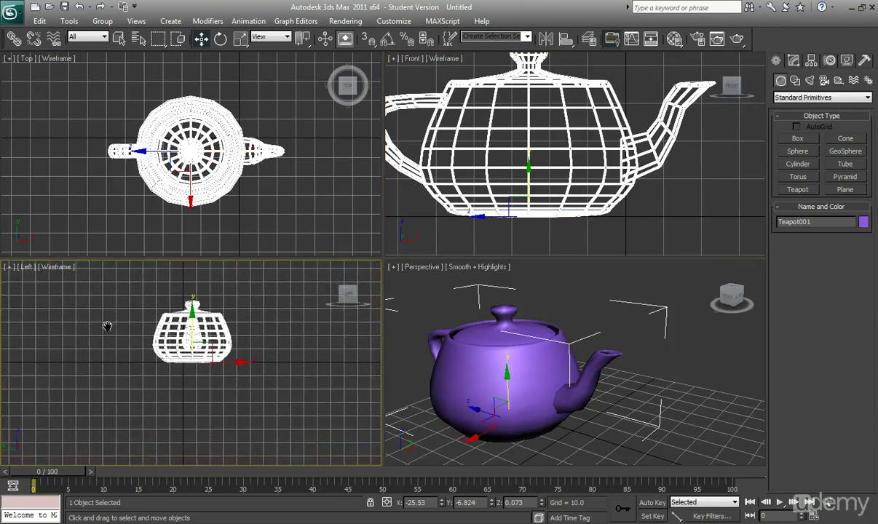
scroll(107, 327, "up", 4)
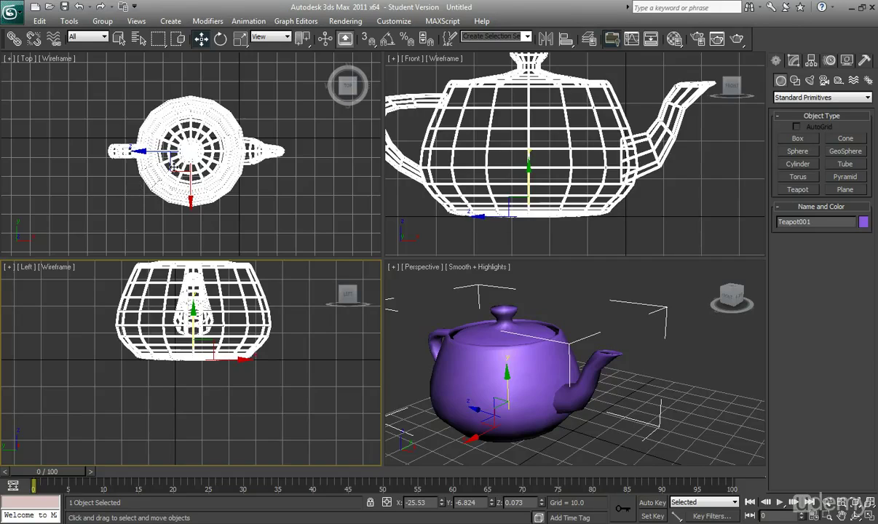
middle_click_drag(172, 158, 193, 166)
scroll(193, 166, "up", 3)
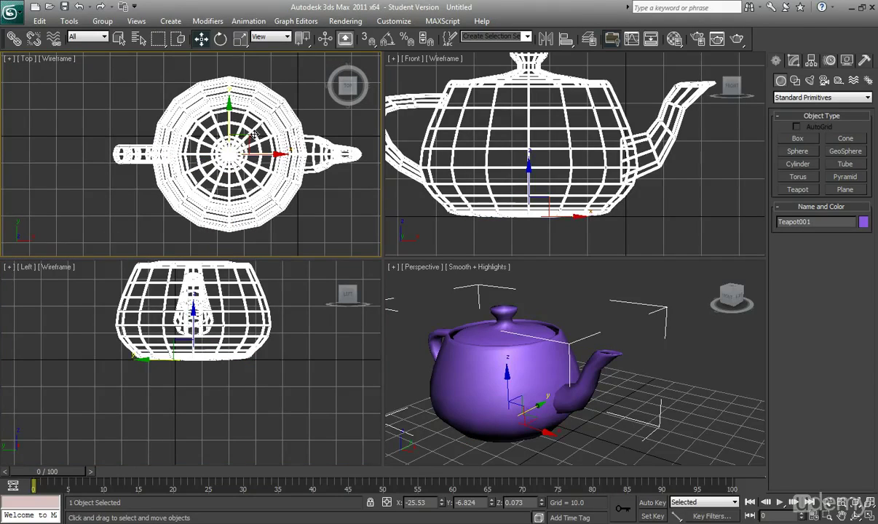
middle_click_drag(316, 197, 239, 225)
scroll(236, 324, "up", 5)
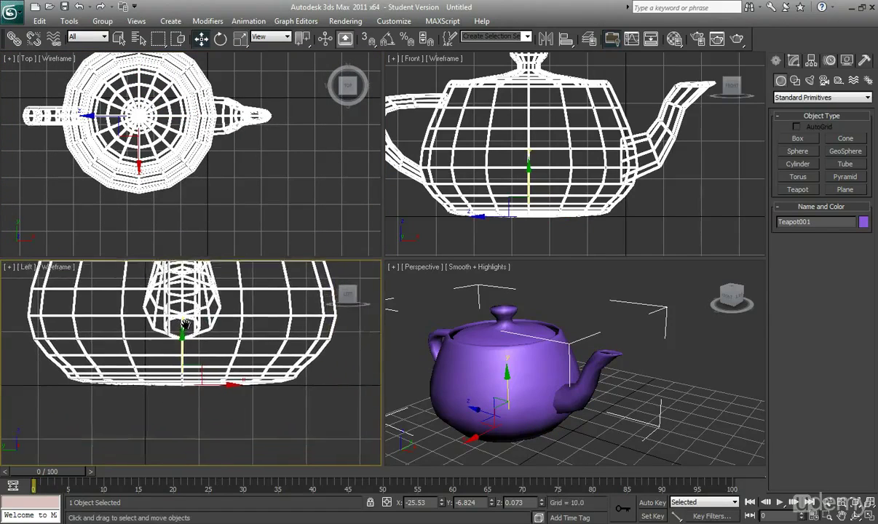
Drag the teapot down its Z arrow to a Z position of -9.58.
middle_click_drag(183, 345, 179, 338)
left_click_drag(176, 337, 192, 389)
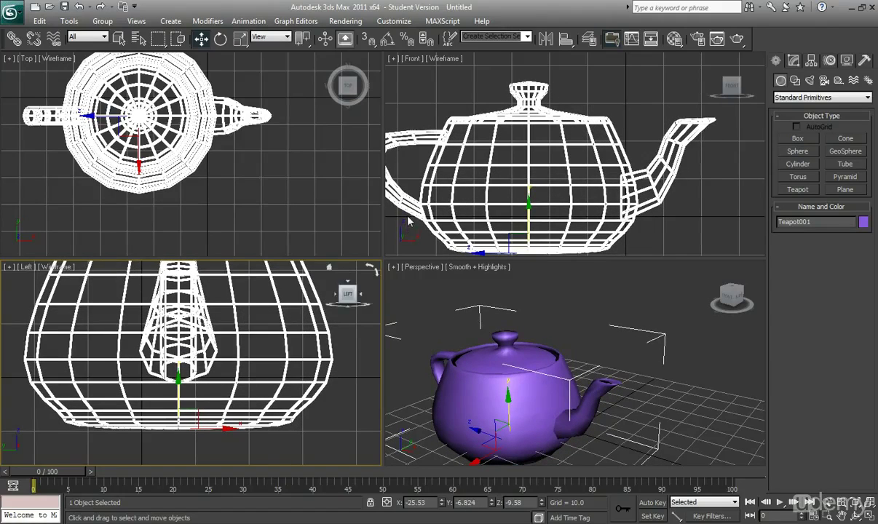
scroll(507, 347, "down", 4)
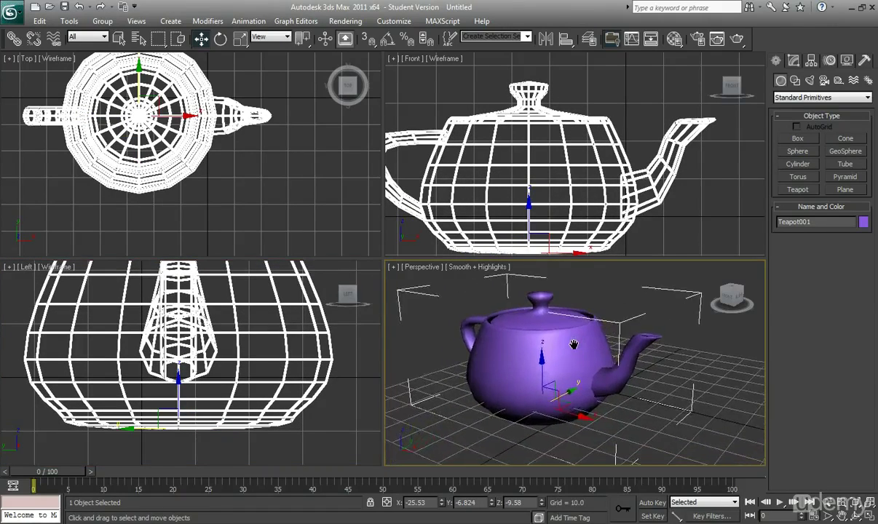
Try Select and Rotate on the X, Z and Y rings, then undo back to rotation 0, 0, 0.
left_click(220, 40)
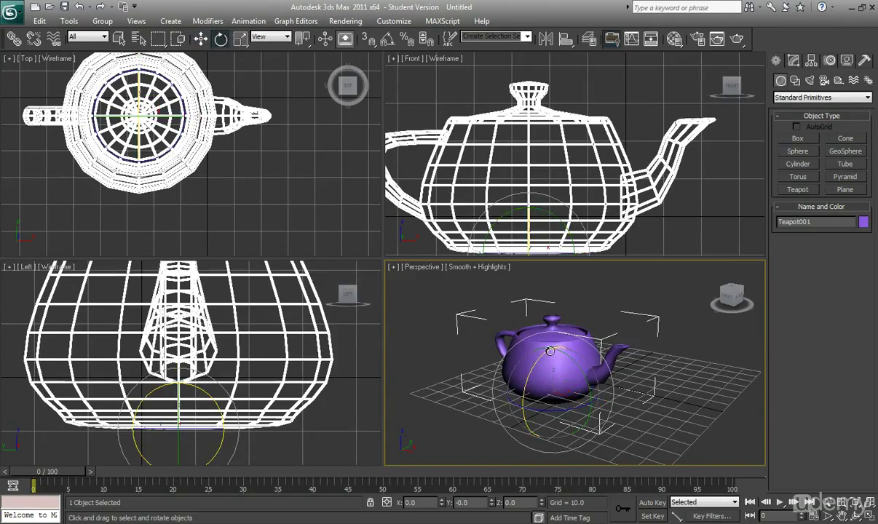
scroll(553, 355, "up", 4)
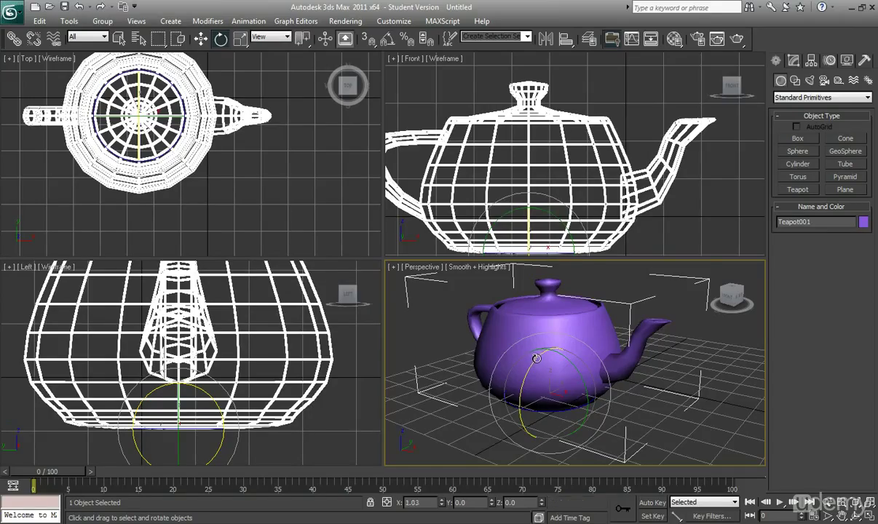
left_click_drag(537, 358, 550, 371)
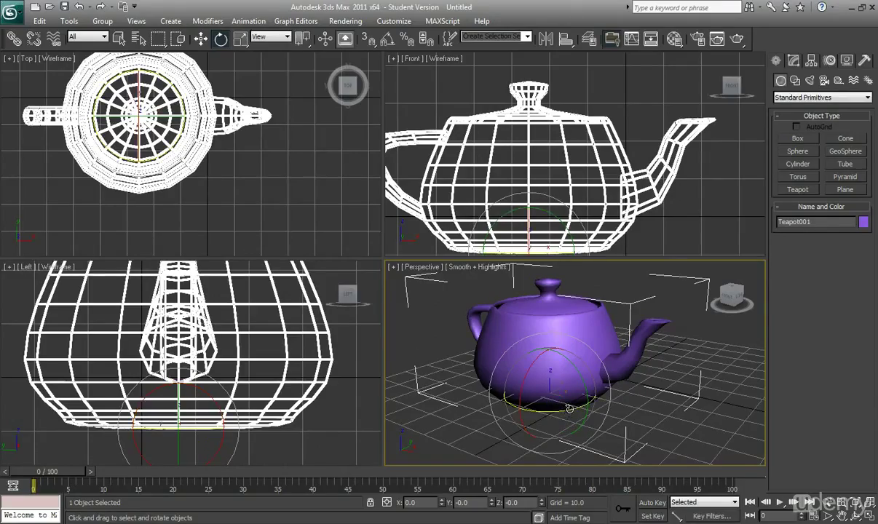
left_click_drag(574, 407, 463, 393)
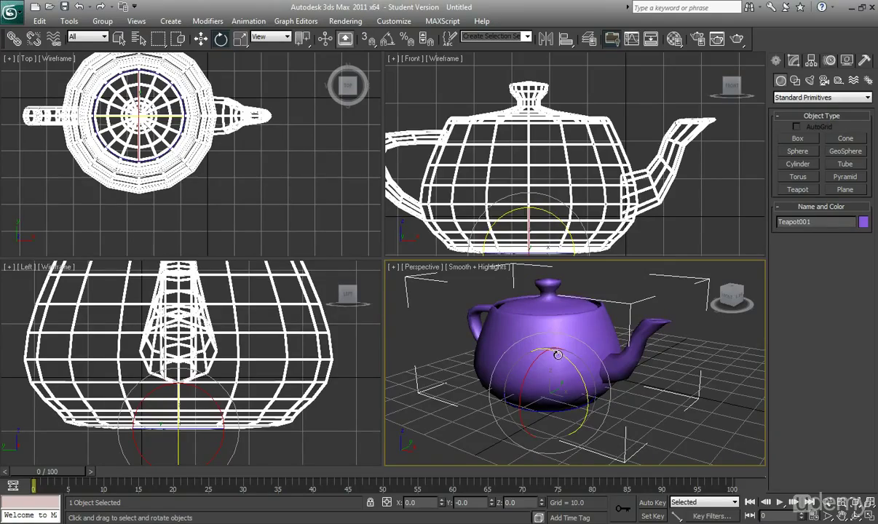
left_click_drag(562, 357, 527, 369)
key("ctrl+z")
Cancel a trial free rotation so the teapot stays upright at rotation 0.
left_click_drag(555, 390, 498, 395)
right_click(498, 395)
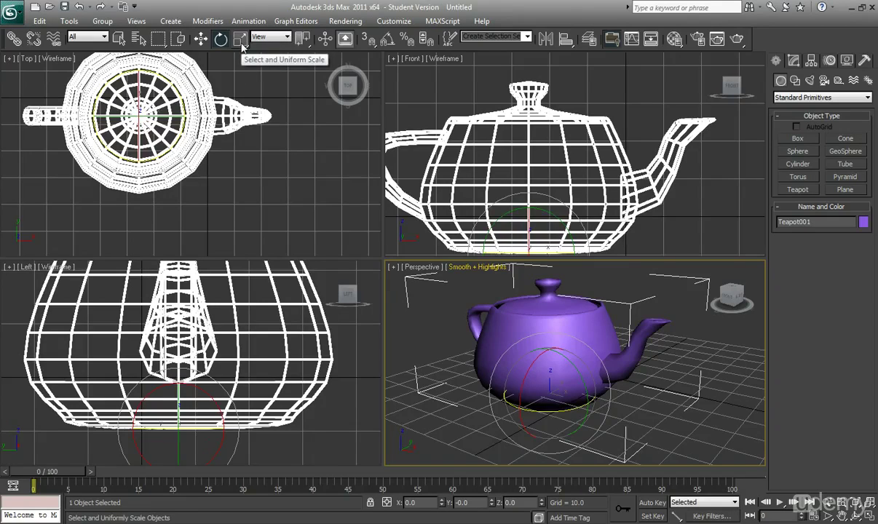
Switch to Select and Uniform Scale and adjust the Perspective framing.
left_click(240, 42)
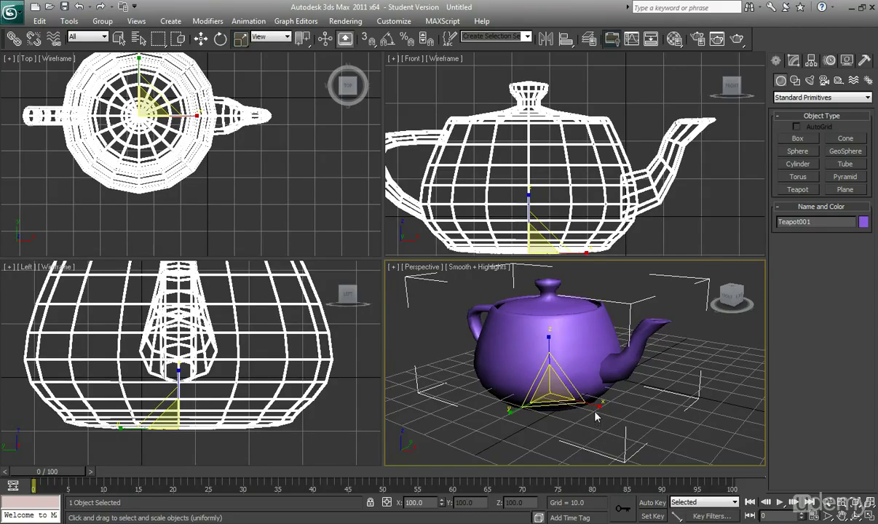
scroll(595, 416, "down", 3)
middle_click_drag(609, 440, 592, 431)
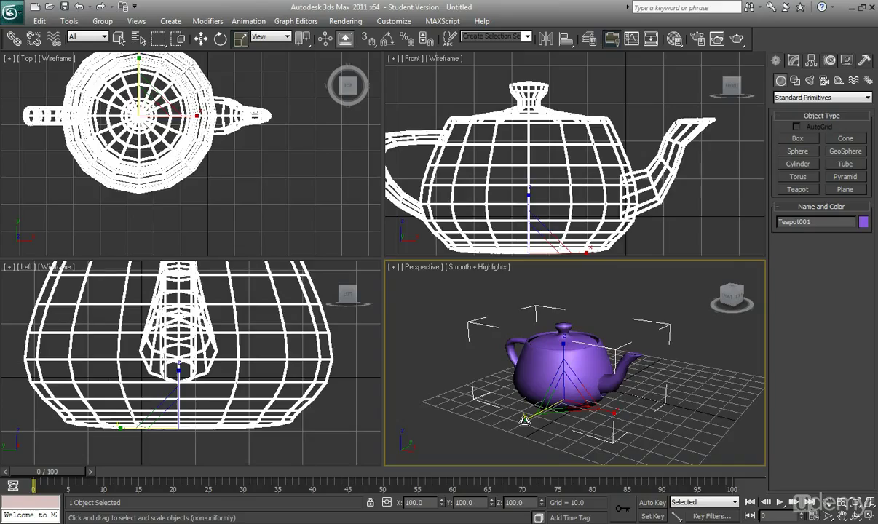
Cancel trial Y, X and Z stretches, leaving the teapot at 100% scale.
left_click_drag(524, 420, 714, 441)
right_click(605, 415)
right_click(714, 440)
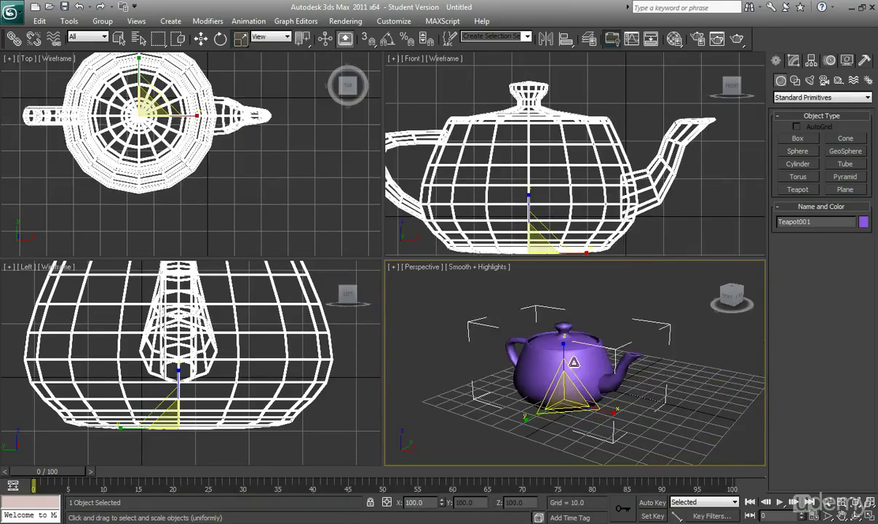
left_click_drag(563, 349, 586, 300)
right_click(587, 300)
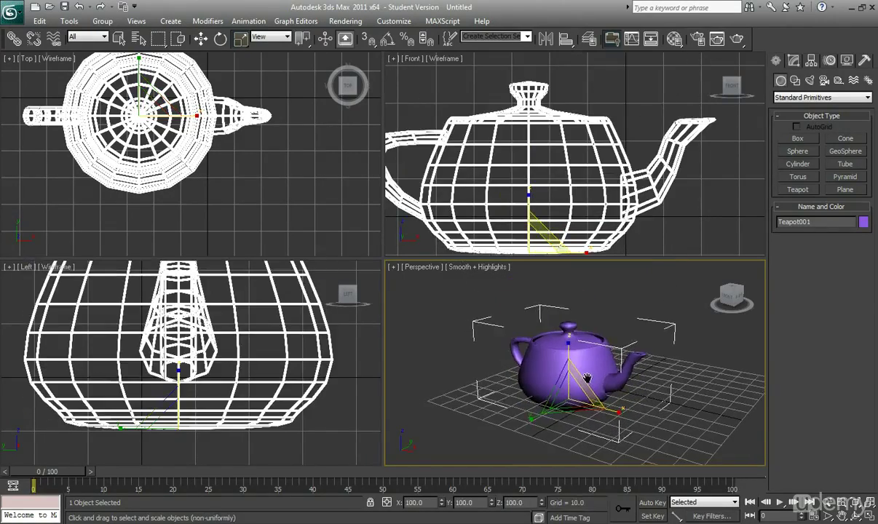
middle_click_drag(603, 353, 558, 398, "alt")
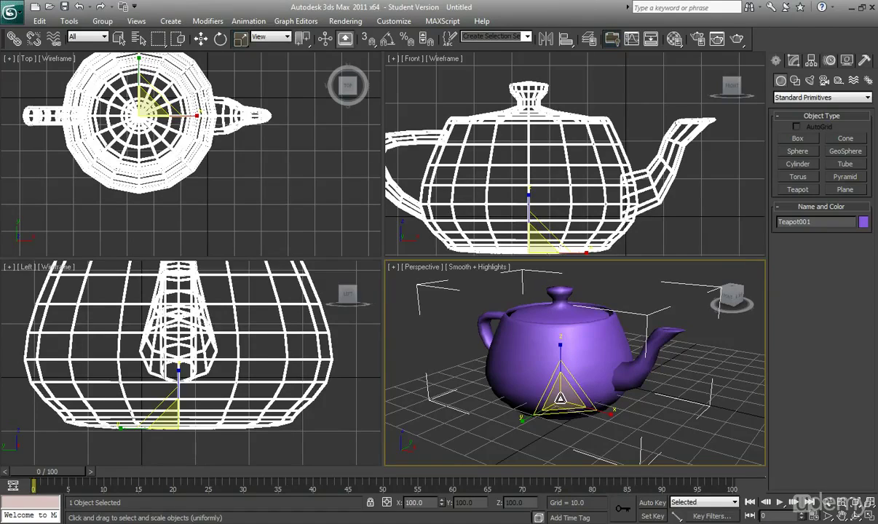
Uniformly scale the teapot down to 69.549% on all three axes.
mouse_move(560, 398)
left_mouse_down()
mouse_move(569, 368)
mouse_move(666, 308)
mouse_move(493, 465)
mouse_move(495, 23)
mouse_move(539, 454)
mouse_move(572, 399)
mouse_move(668, 315)
mouse_move(690, 321)
mouse_move(566, 397)
left_mouse_up()
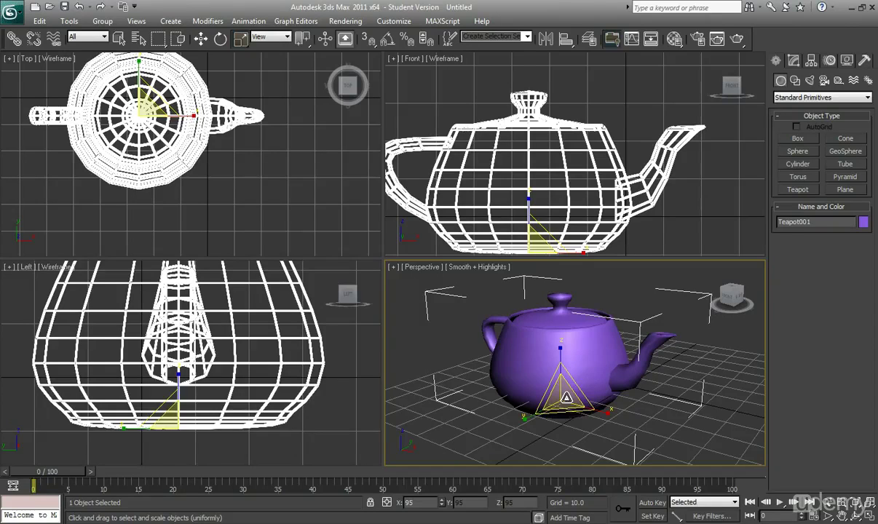
left_click_drag(567, 397, 624, 421)
key("ctrl+z")
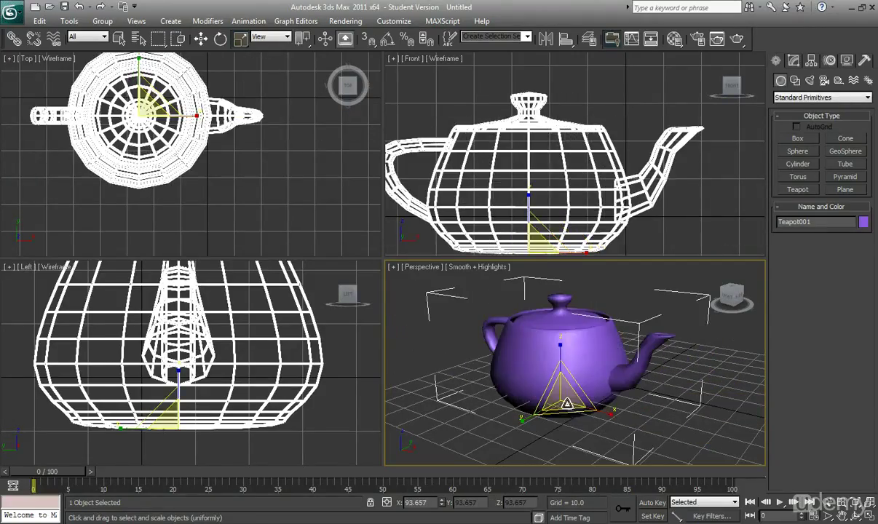
mouse_move(567, 402)
left_mouse_down()
mouse_move(652, 308)
mouse_move(646, 329)
mouse_move(571, 406)
mouse_move(575, 393)
mouse_move(723, 333)
mouse_move(568, 410)
left_mouse_up()
key("r")
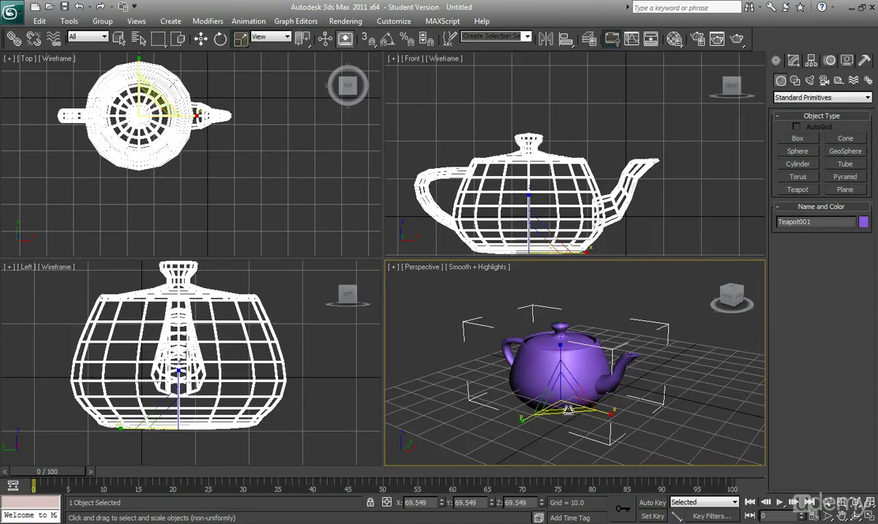
Cancel trial XY and non-uniform stretches, keeping the 69.549 uniform scale.
left_click_drag(571, 413, 589, 449)
right_click(588, 449)
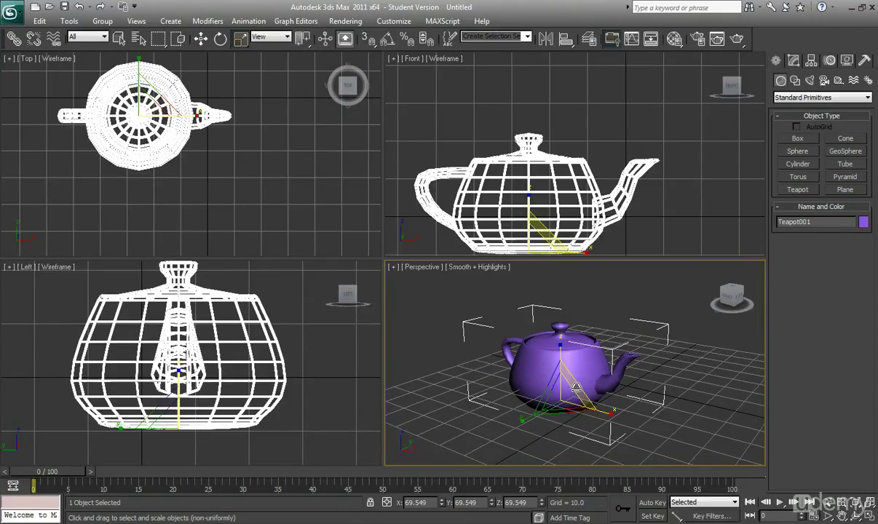
mouse_move(575, 386)
left_mouse_down()
mouse_move(610, 288)
mouse_move(623, 298)
mouse_move(596, 403)
mouse_move(571, 399)
left_mouse_up()
right_click(545, 388)
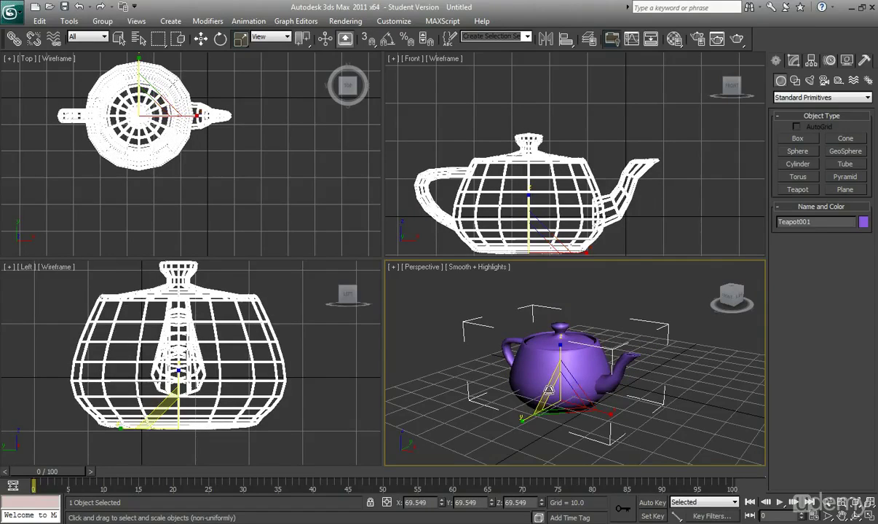
mouse_move(549, 390)
left_mouse_down()
mouse_move(554, 324)
mouse_move(559, 397)
left_mouse_up()
right_click(557, 406)
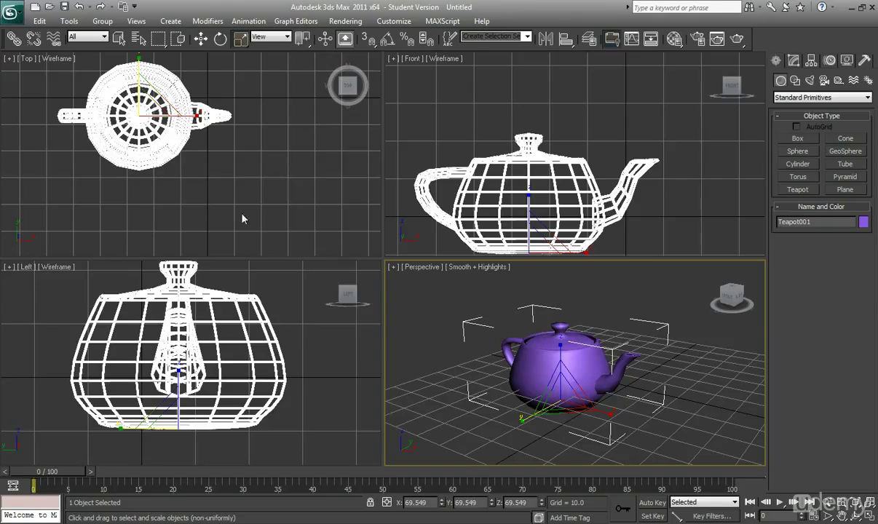
Raise the teapot slightly along Z and draw a new sphere to its right.
left_click(205, 42)
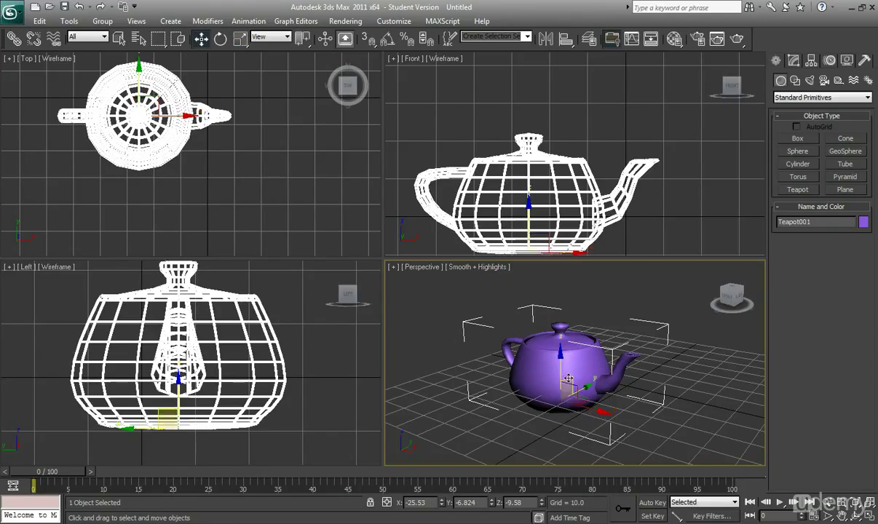
mouse_move(558, 368)
left_mouse_down()
mouse_move(558, 331)
mouse_move(559, 351)
left_mouse_up()
left_click(797, 151)
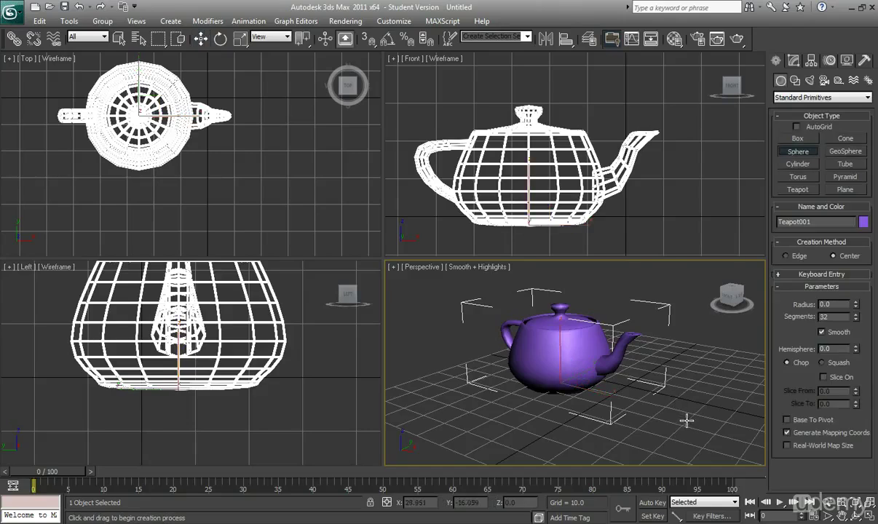
mouse_move(686, 417)
left_mouse_down()
mouse_move(709, 430)
mouse_move(701, 409)
left_mouse_up()
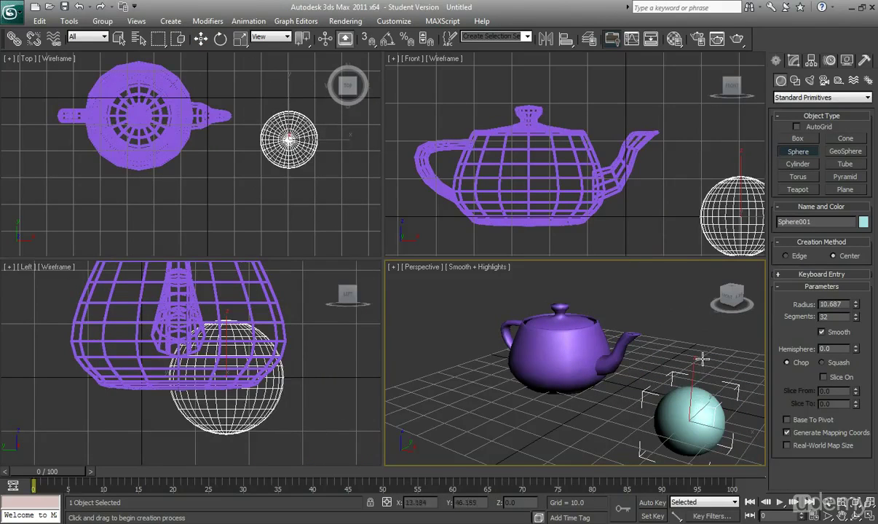
Lift the new sphere, radius 10.687, upward along Z.
left_click(202, 39)
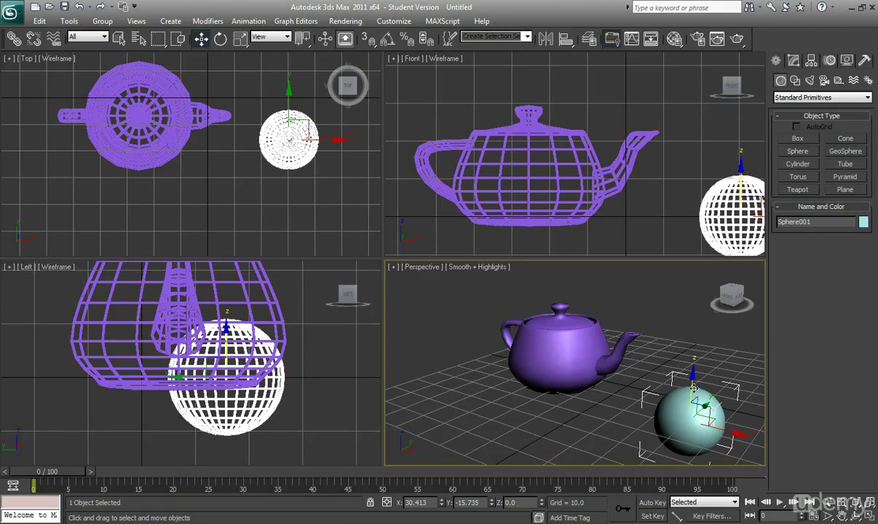
left_click_drag(693, 388, 689, 355)
left_click(220, 39)
Tilt the teapot 18.264 degrees around its Y axis so it leans toward the sphere.
left_click(535, 326)
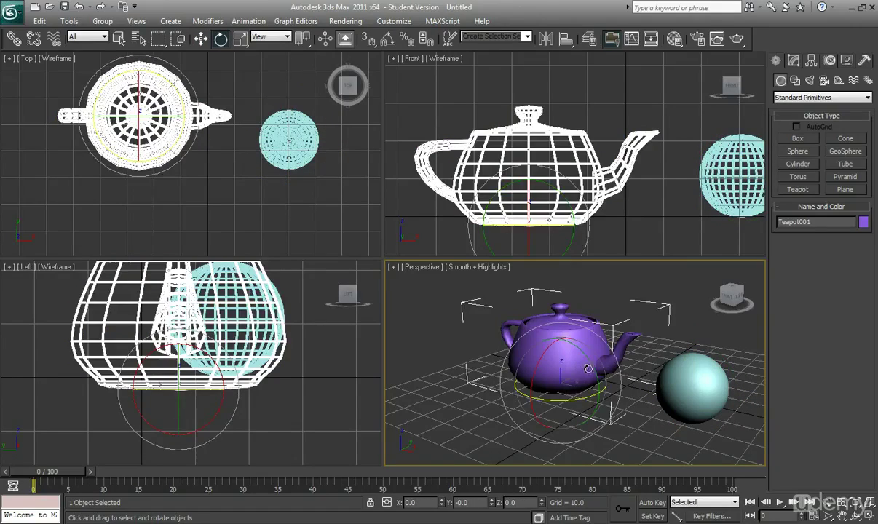
left_click_drag(616, 382, 590, 385)
middle_click_drag(664, 375, 643, 359, "alt")
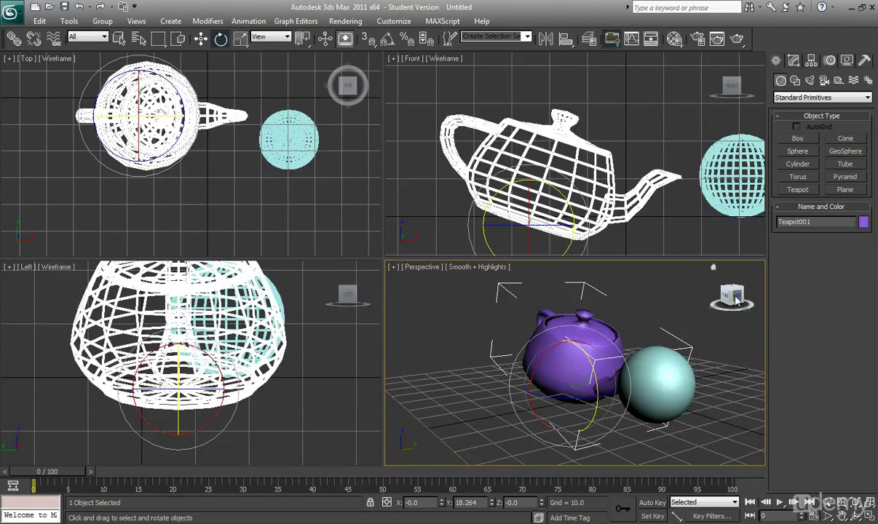
left_click_drag(736, 301, 710, 343)
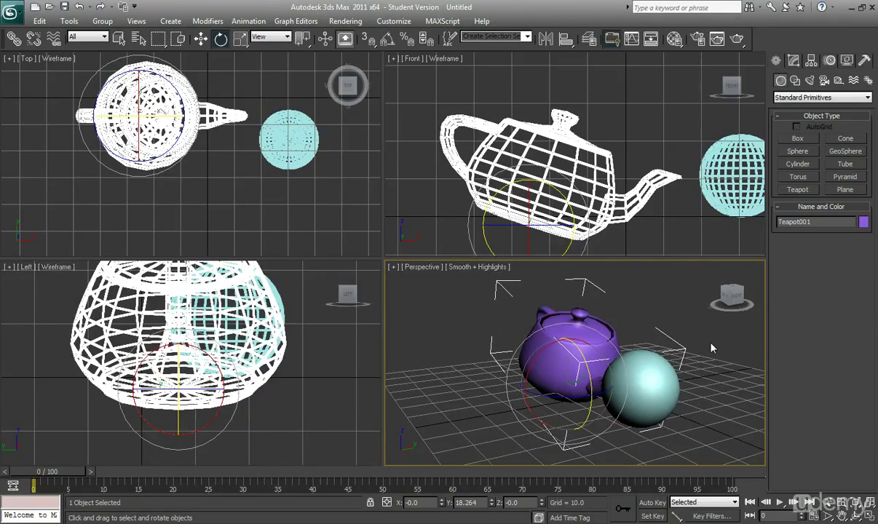